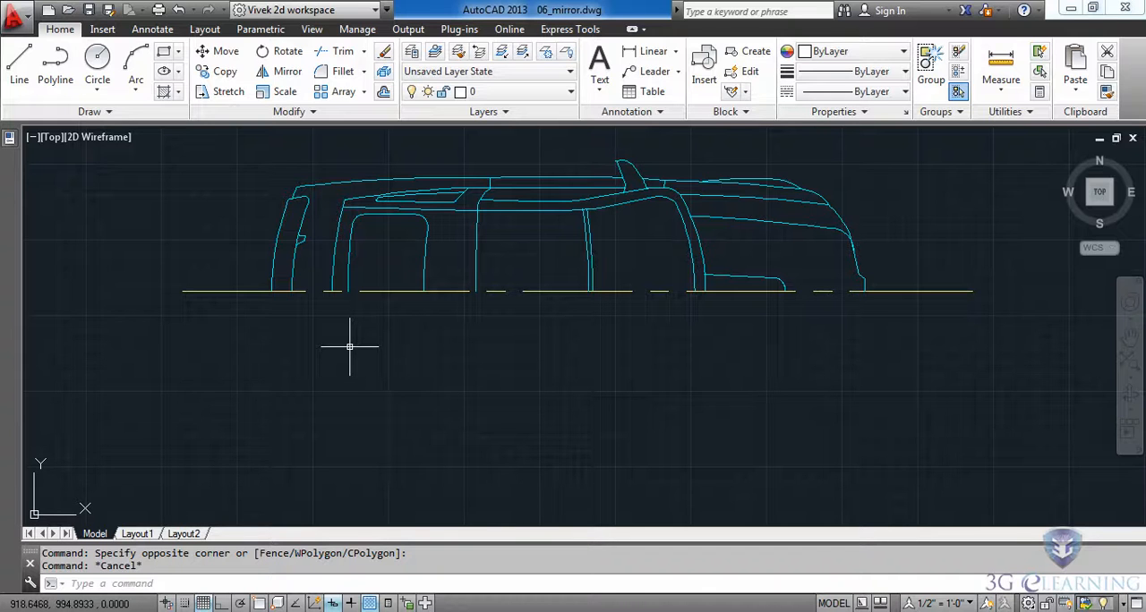
Step: Mirror the whole half car outline about its horizontal centre line, using the line's endpoints with object snap on and keeping the source objects
click(285, 75)
click(222, 141)
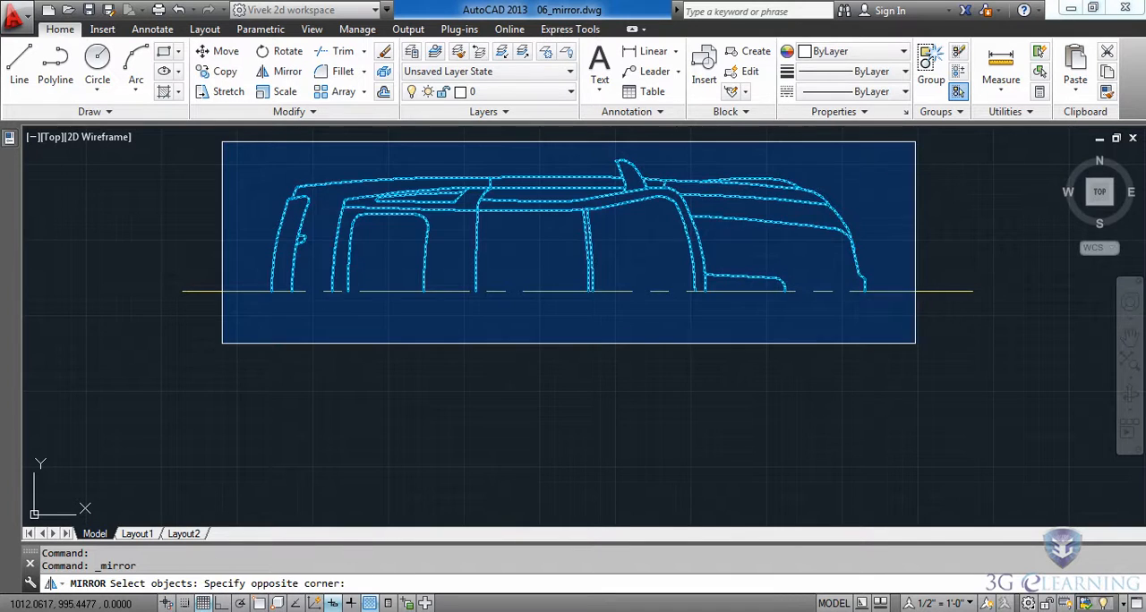
click(915, 343)
key(Return)
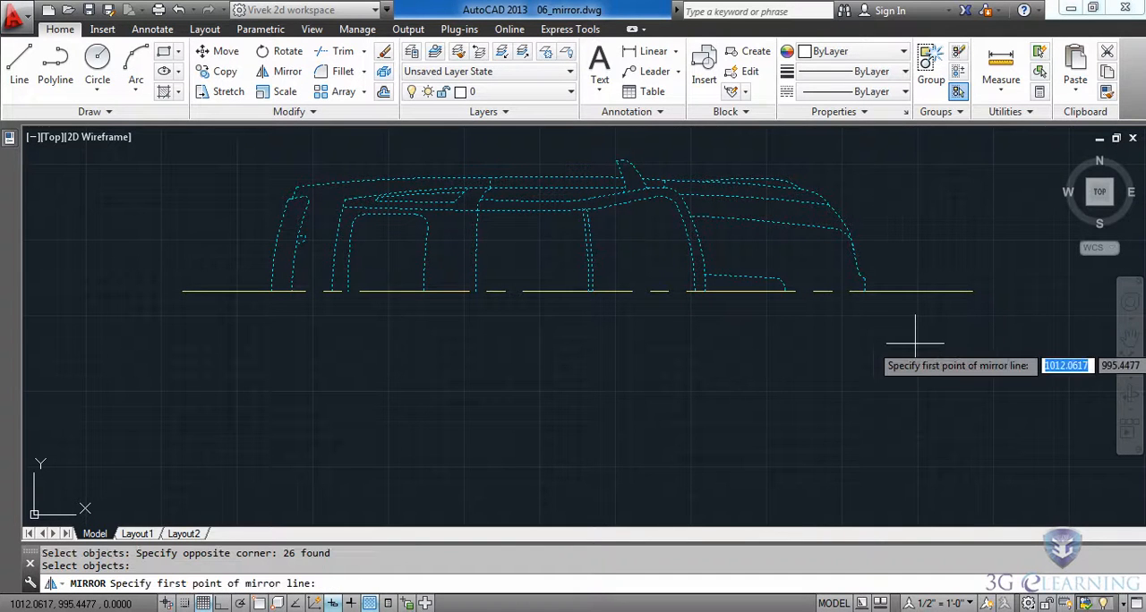
key(F3)
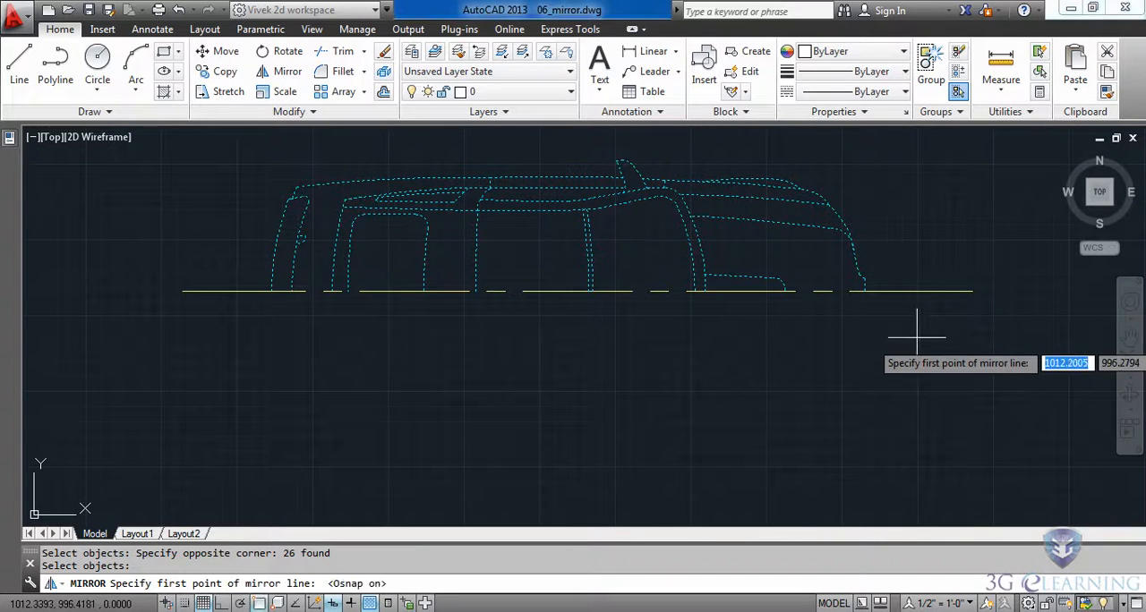
click(973, 291)
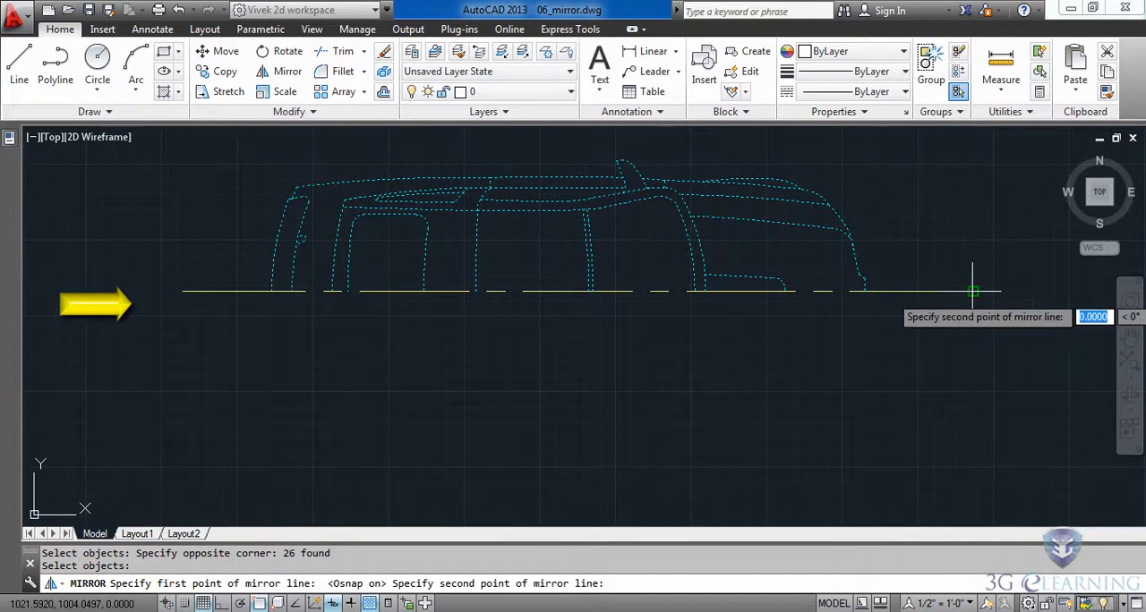
click(188, 295)
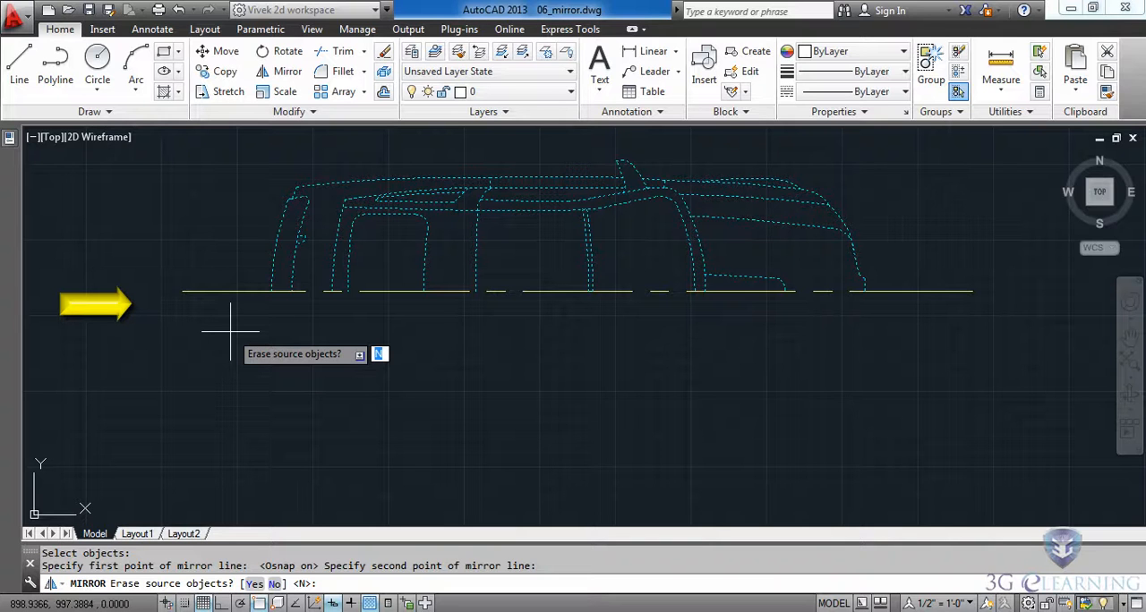
key(Return)
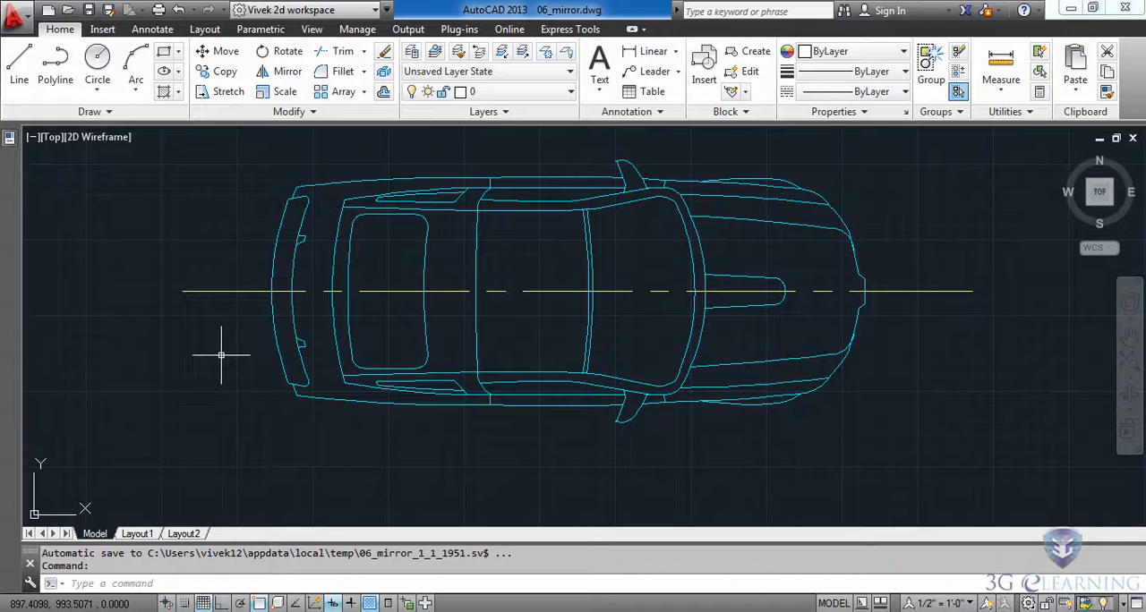
Step: Mirror the nightstand and its lamp to the other side of the bed about the bed's vertical midline, keeping the source objects
scroll(221, 356, down, 4)
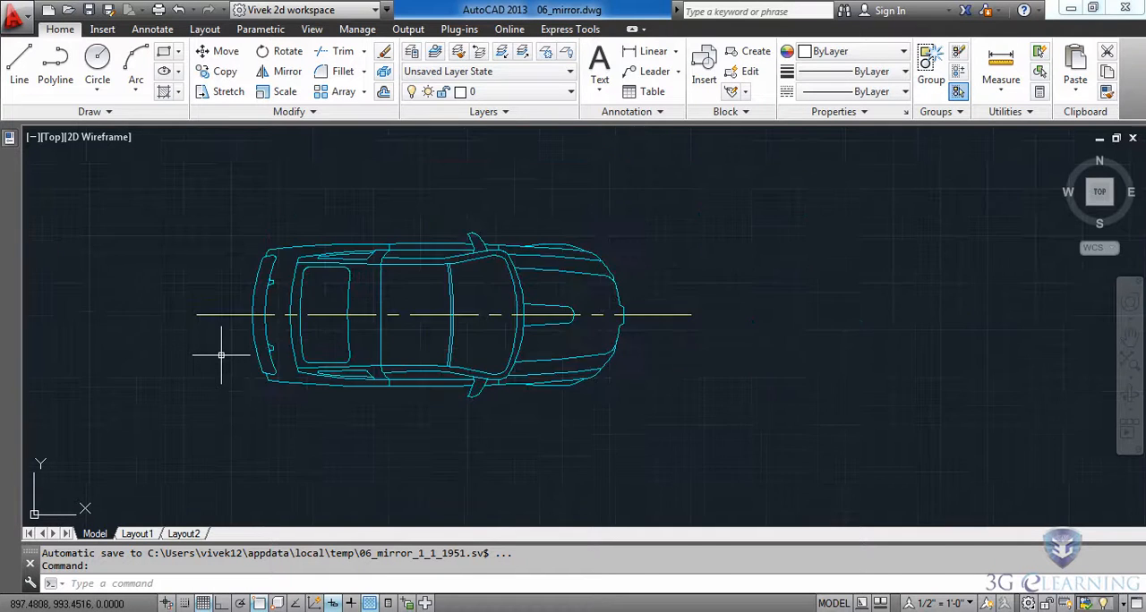
middle_drag(274, 463, 443, 264)
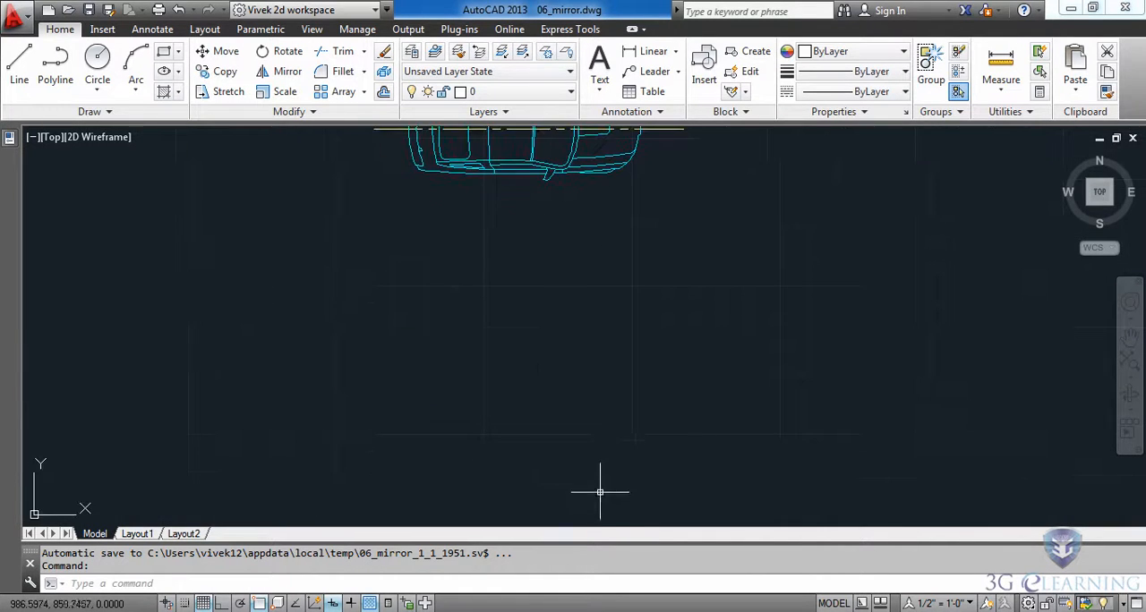
middle_drag(601, 481, 647, 182)
middle_drag(752, 470, 645, 231)
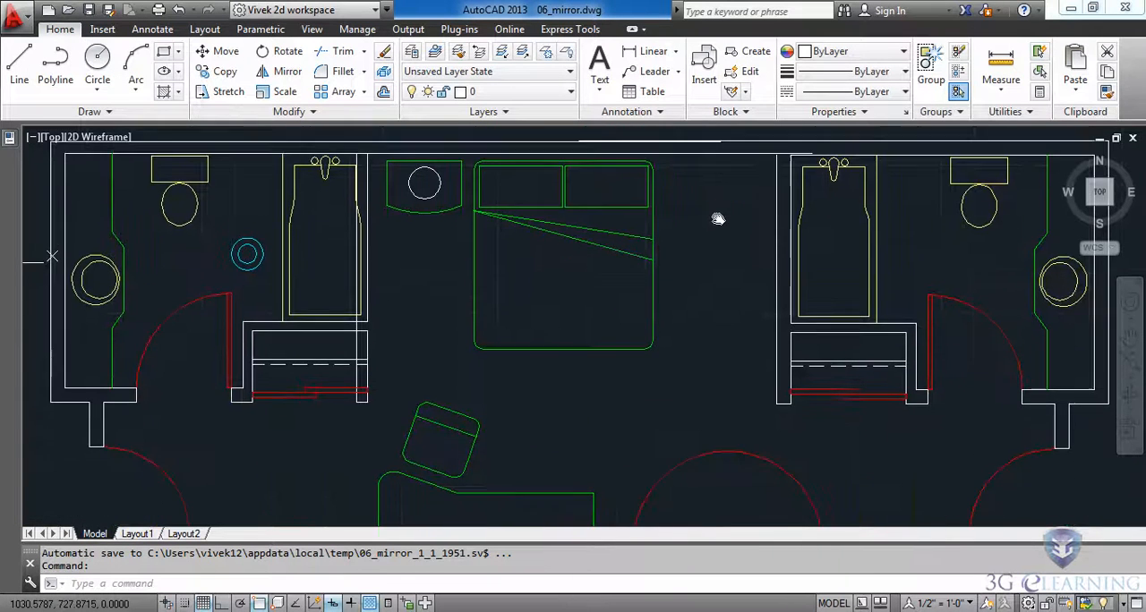
scroll(644, 236, down, 2)
middle_drag(706, 263, 660, 296)
scroll(559, 306, up, 3)
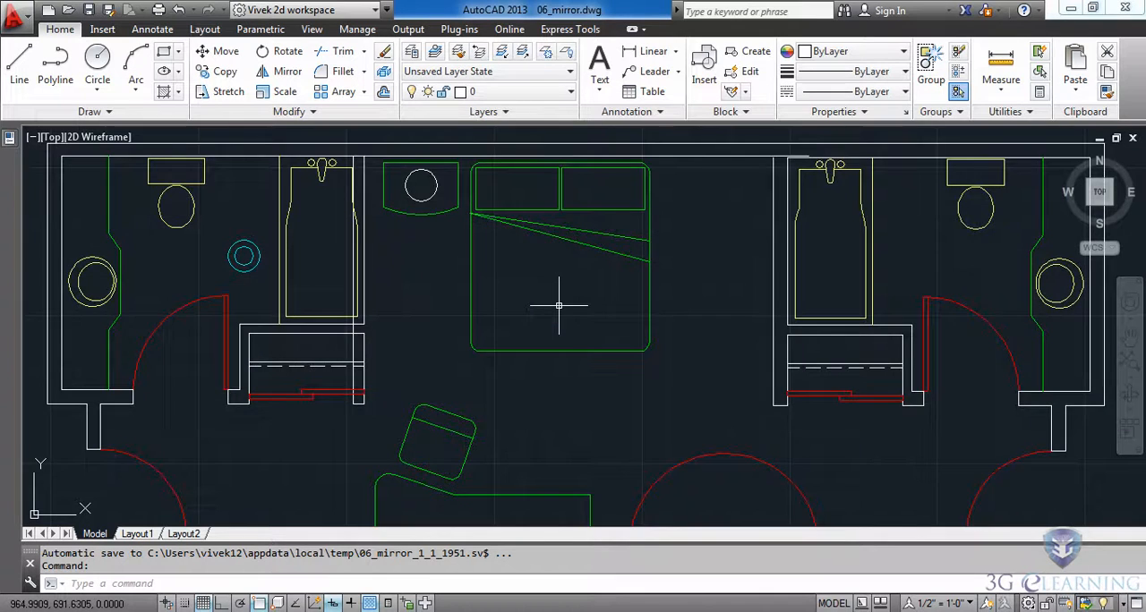
scroll(558, 305, up, 2)
middle_drag(559, 308, 561, 400)
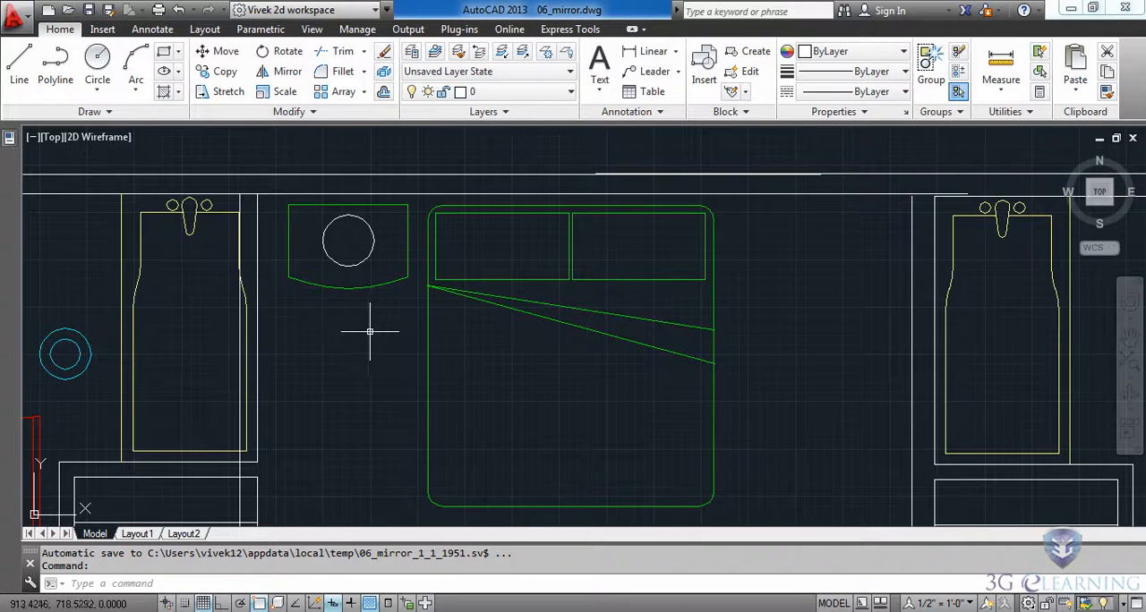
click(286, 71)
click(286, 315)
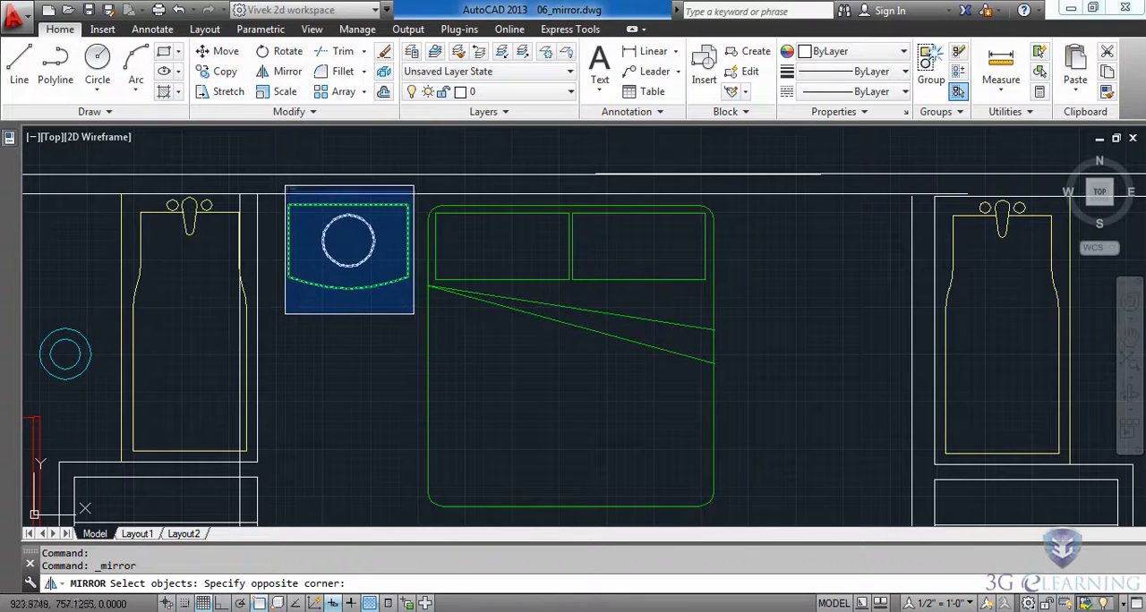
click(414, 186)
key(Return)
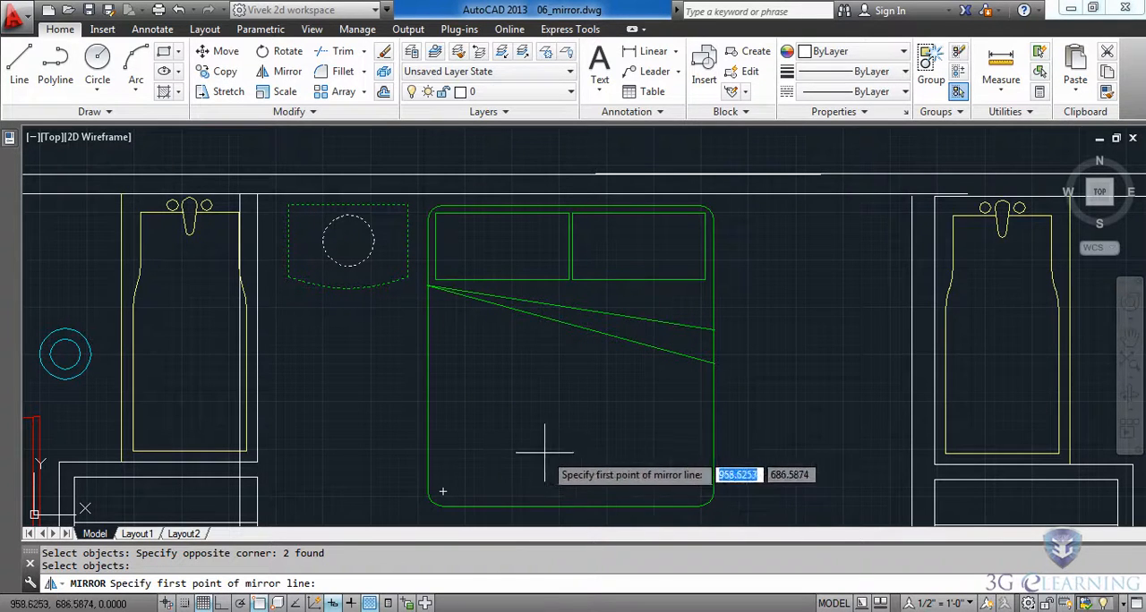
click(571, 506)
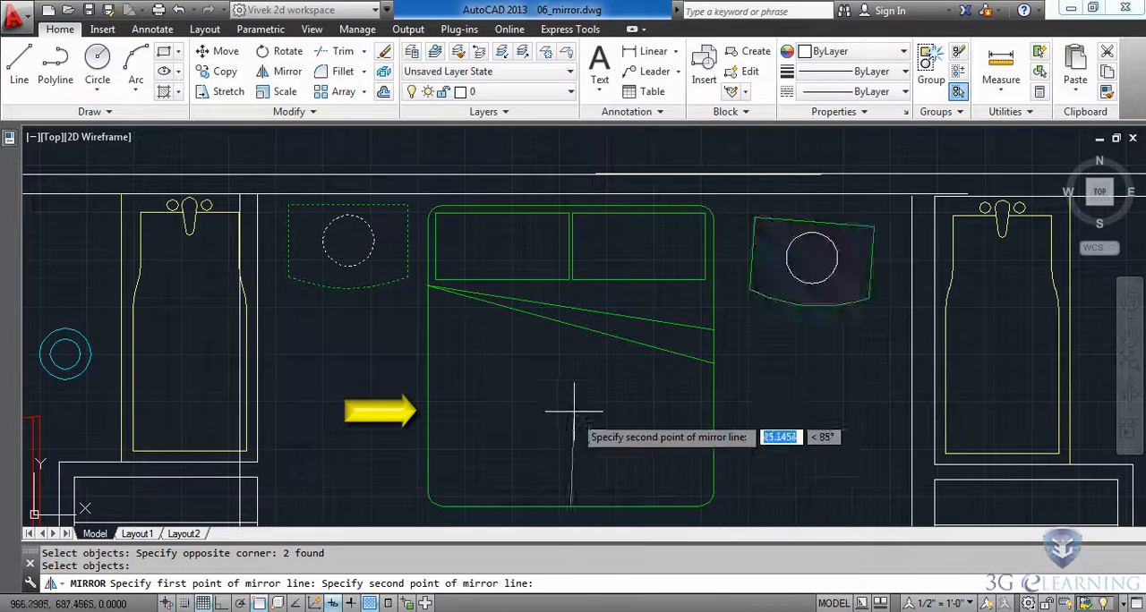
click(570, 204)
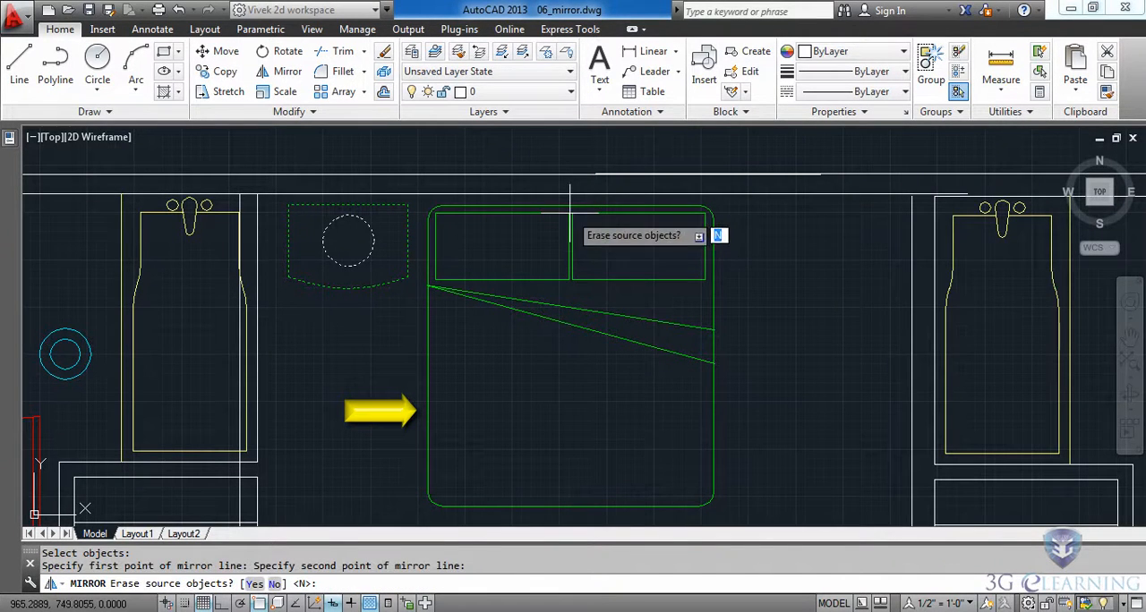
key(Return)
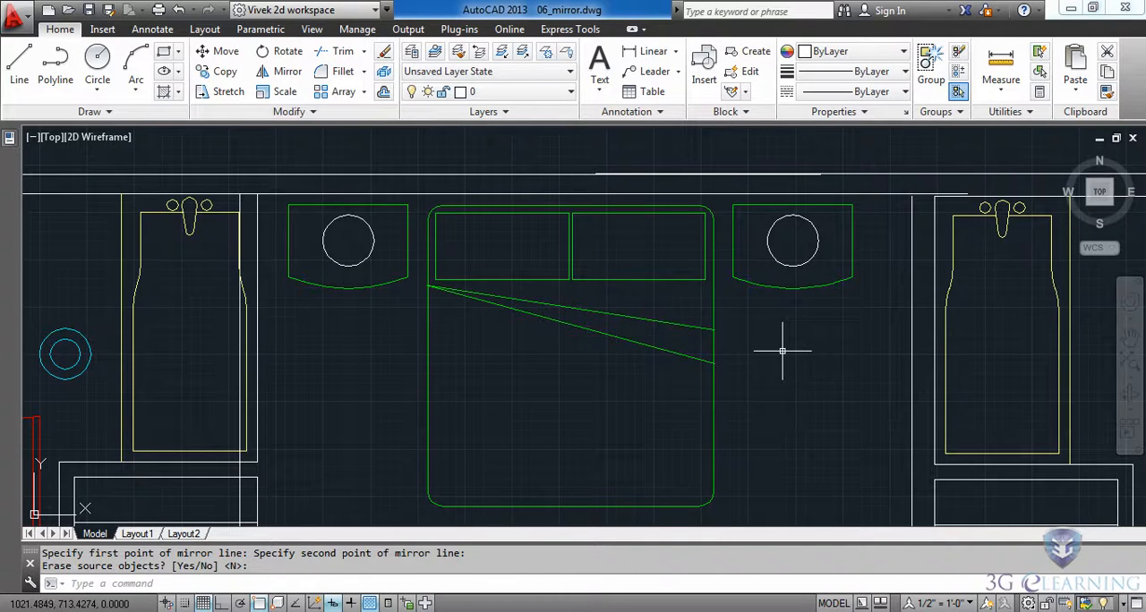
Step: With ortho on, draw a horizontal line about 184 units long from the wall end beside the lower door opening, past the right outer wall
scroll(781, 351, down, 4)
mouse_move(798, 424)
middle_down()
mouse_move(755, 340)
mouse_move(686, 309)
mouse_move(663, 277)
middle_up()
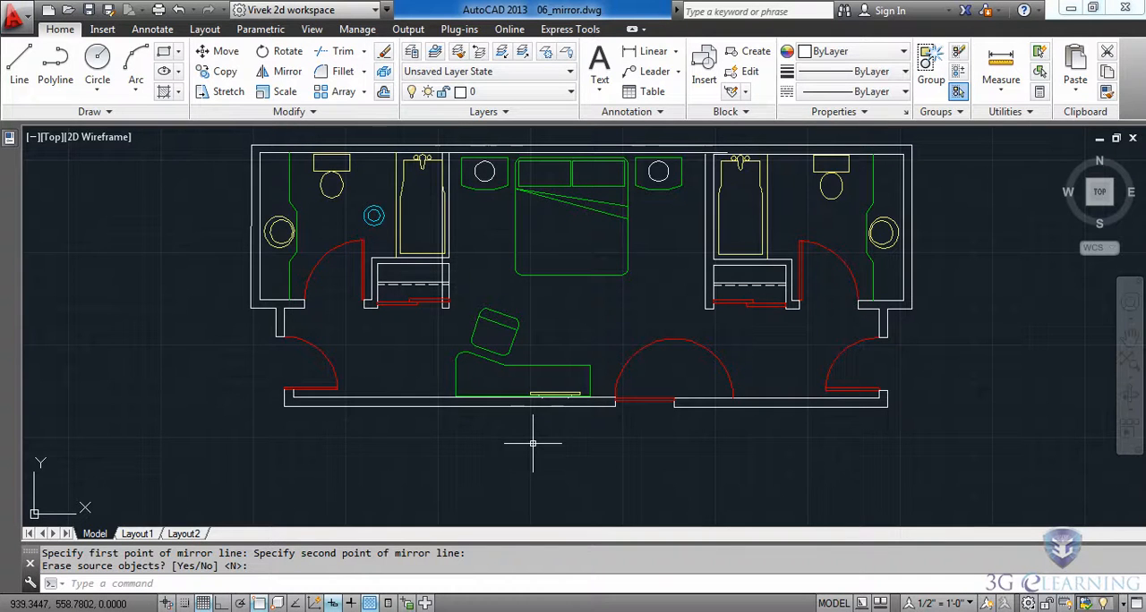
scroll(722, 417, up, 5)
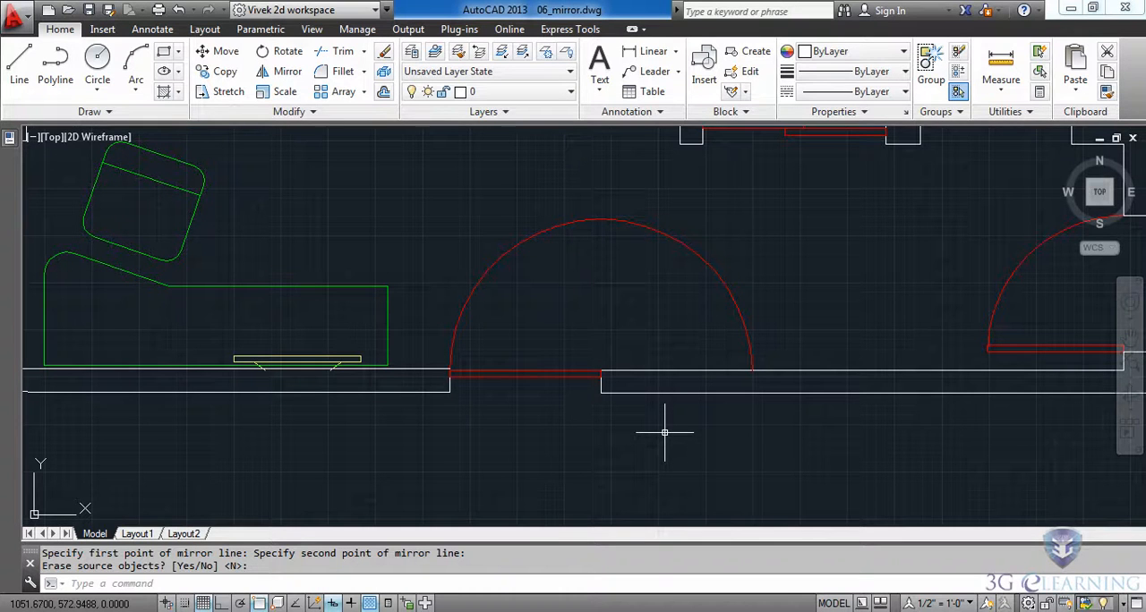
click(20, 64)
scroll(507, 376, up, 4)
click(497, 337)
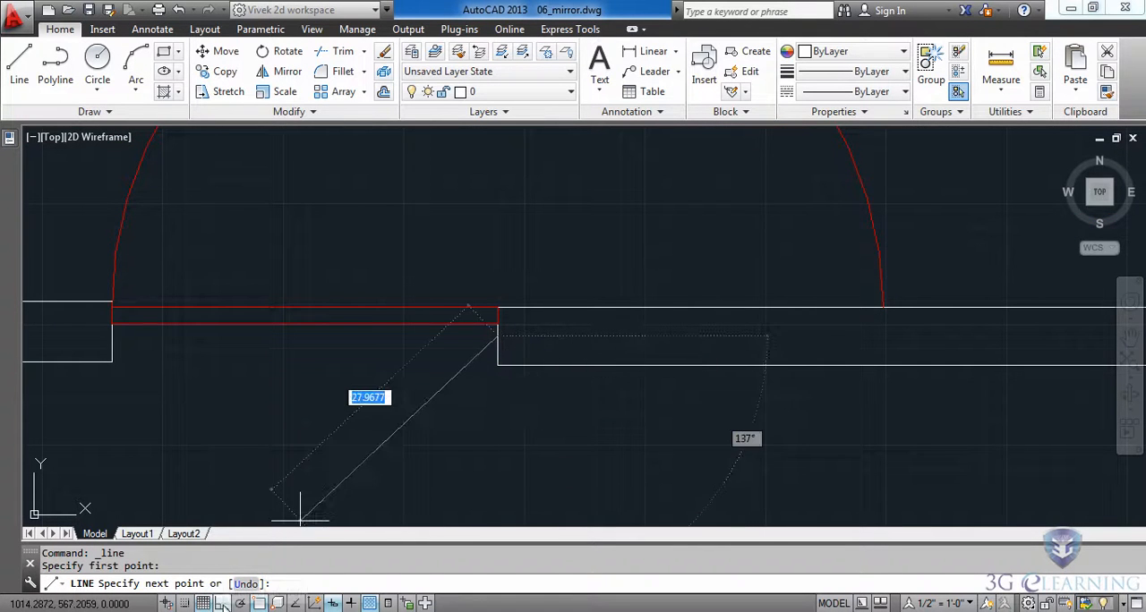
click(222, 604)
scroll(517, 436, down, 4)
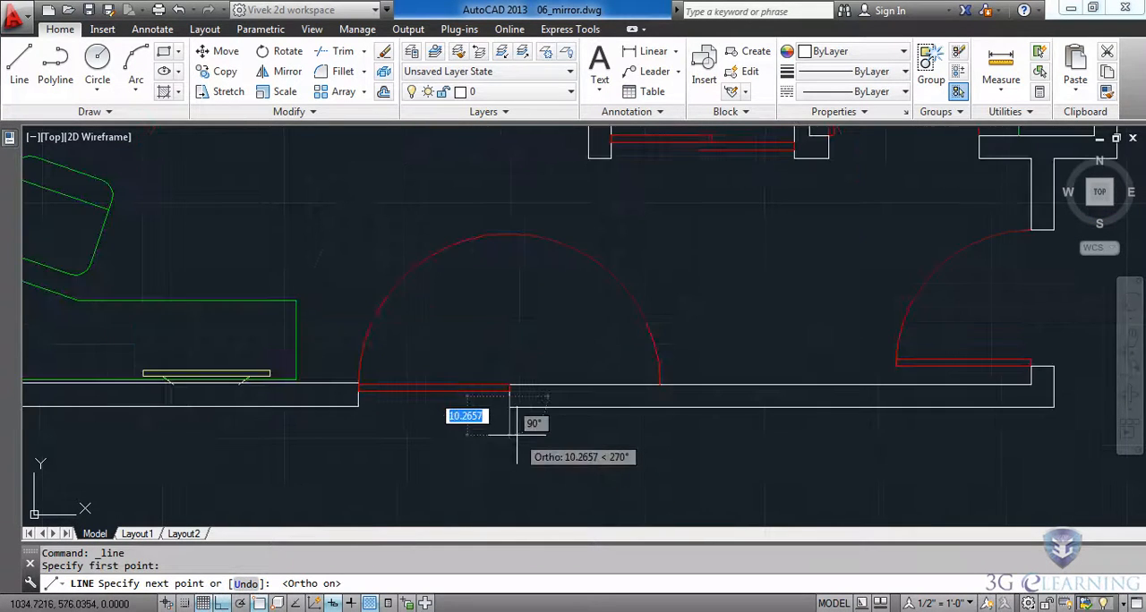
scroll(516, 436, down, 3)
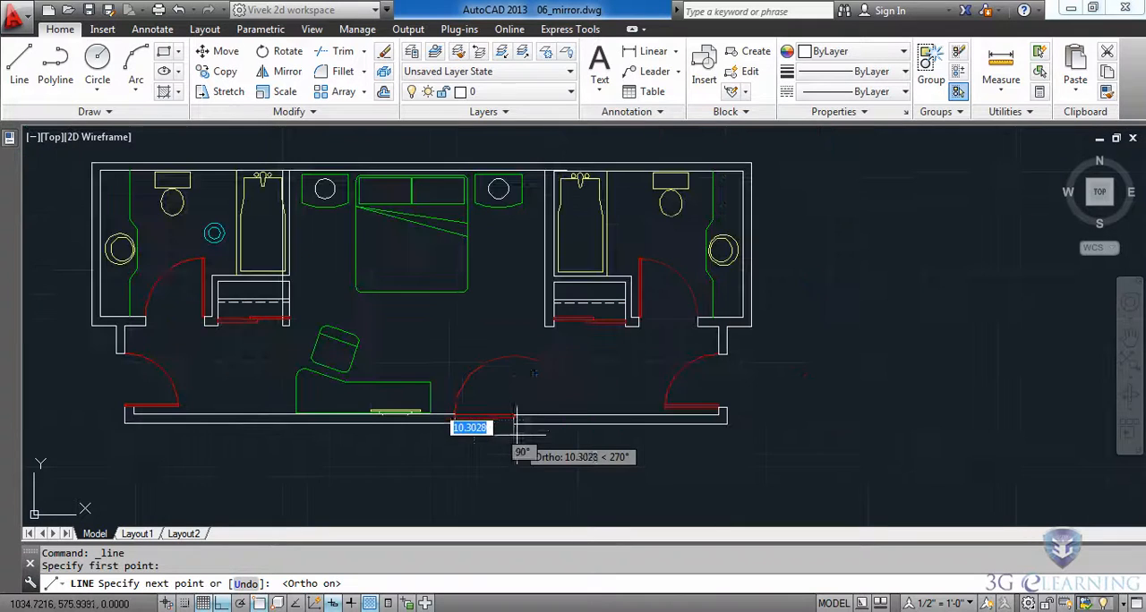
click(784, 423)
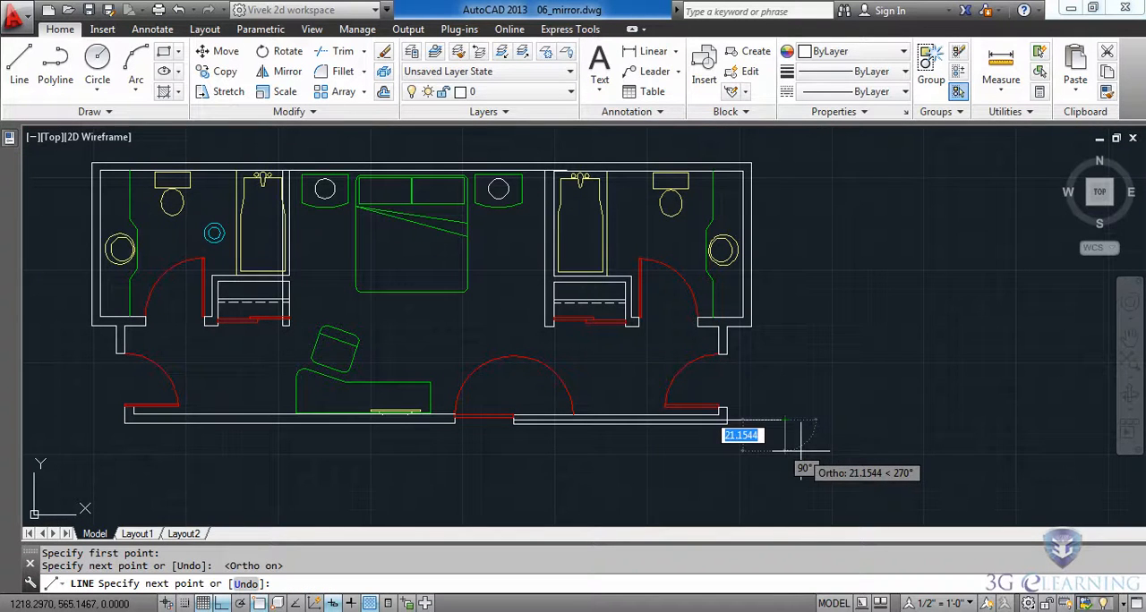
key(Escape)
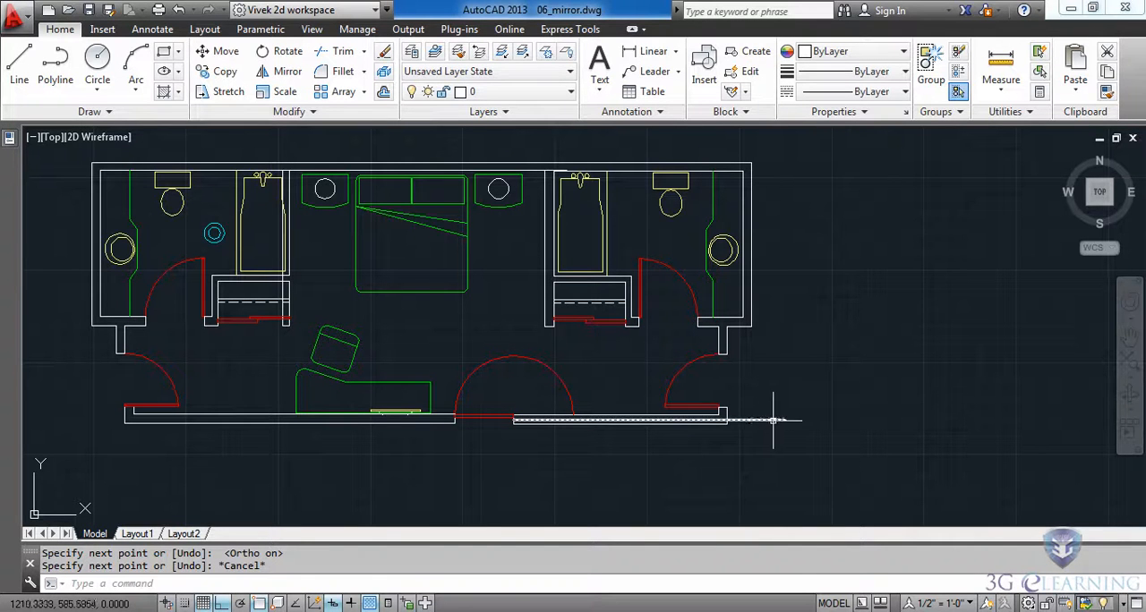
Step: Lengthen the new horizontal line from its door-side end until it runs past the left outer wall
middle_drag(96, 432, 295, 446)
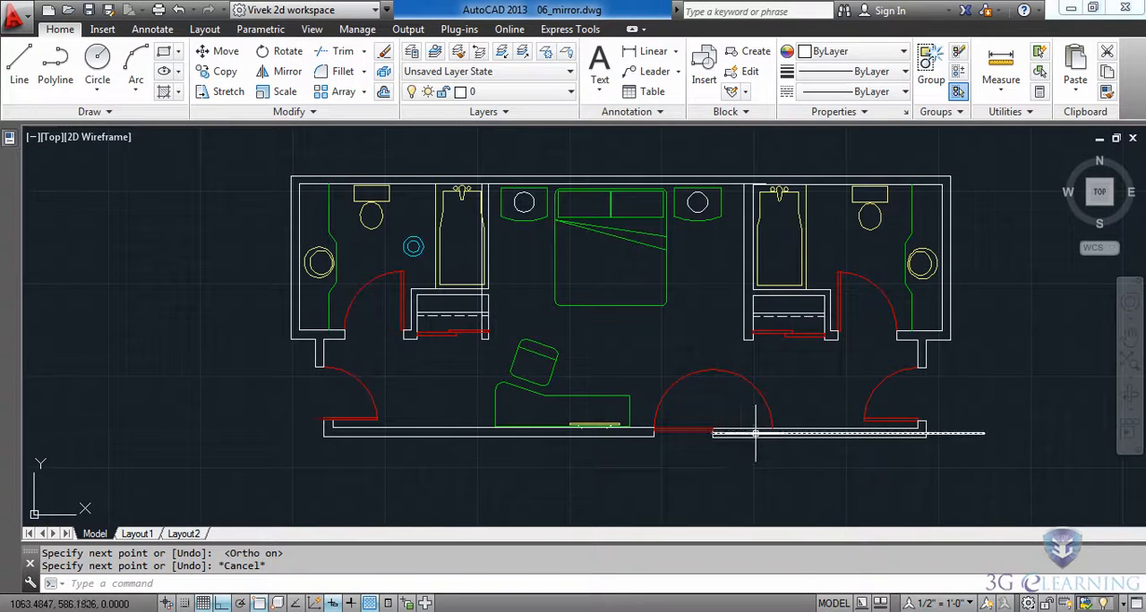
click(755, 432)
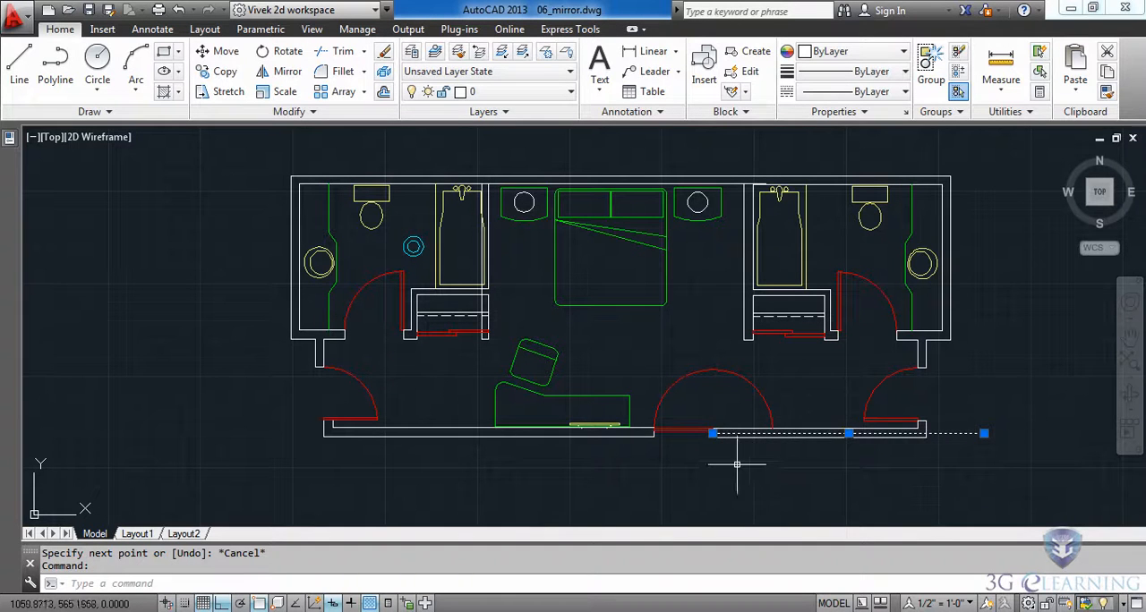
mouse_move(713, 434)
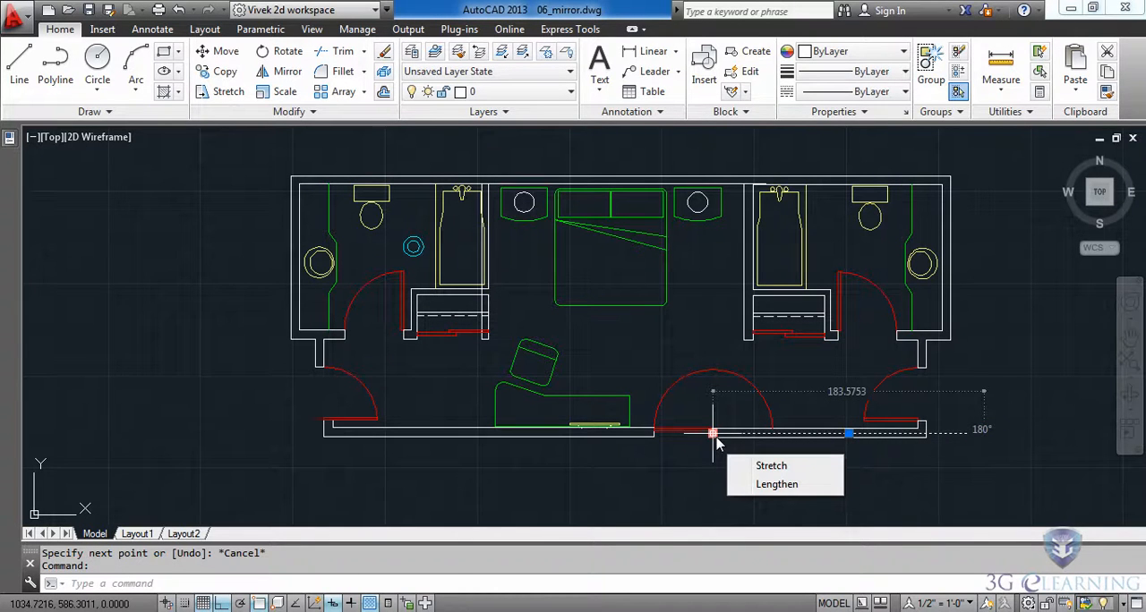
click(776, 491)
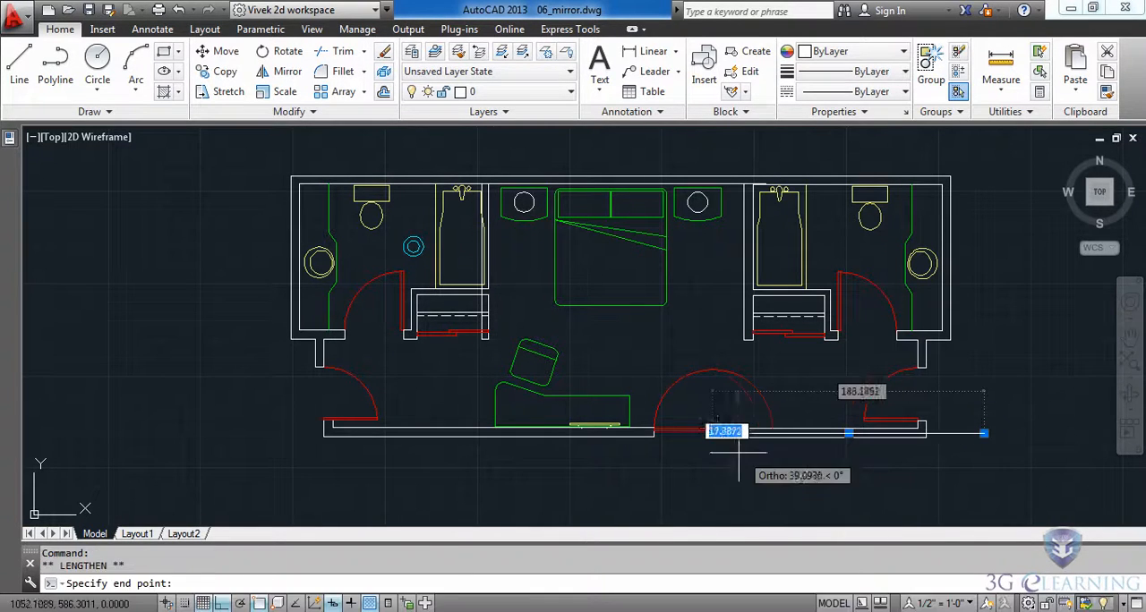
click(248, 434)
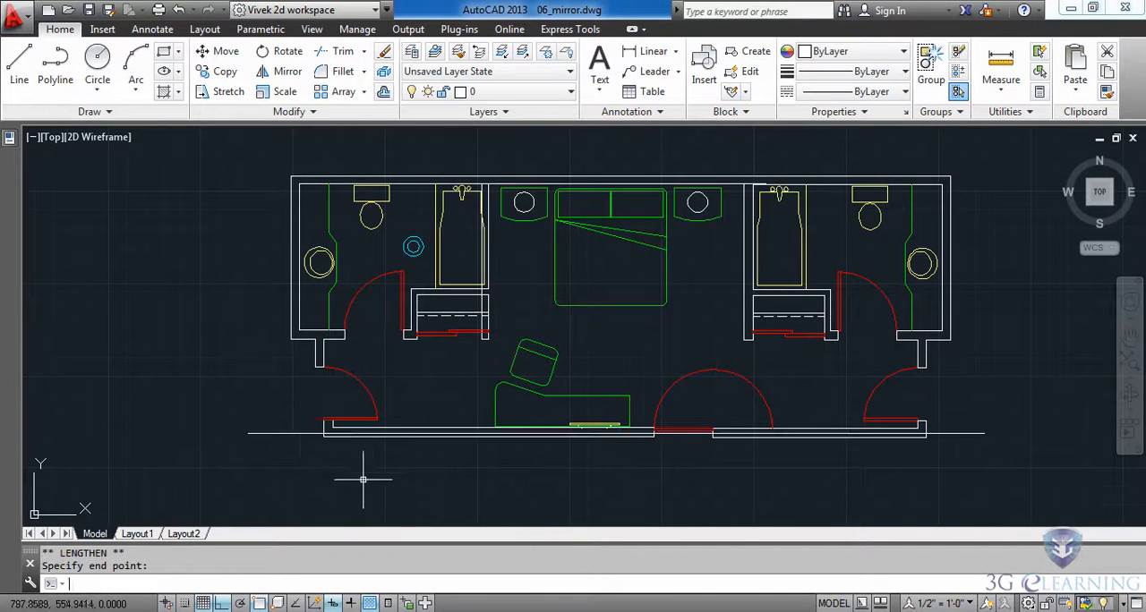
key(Escape)
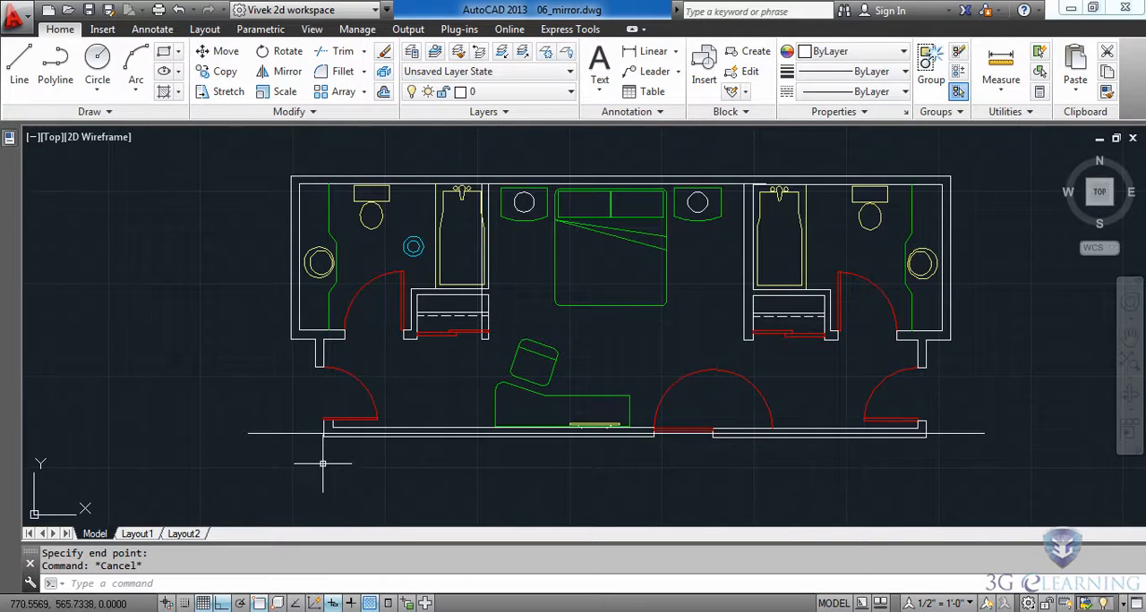
Step: Trim the lower wall's outer outline below the horizontal reference line on both sides of the double-door opening, using that line as cutting edge
scroll(325, 456, up, 3)
mouse_move(366, 460)
middle_down()
mouse_move(377, 465)
mouse_move(368, 491)
middle_up()
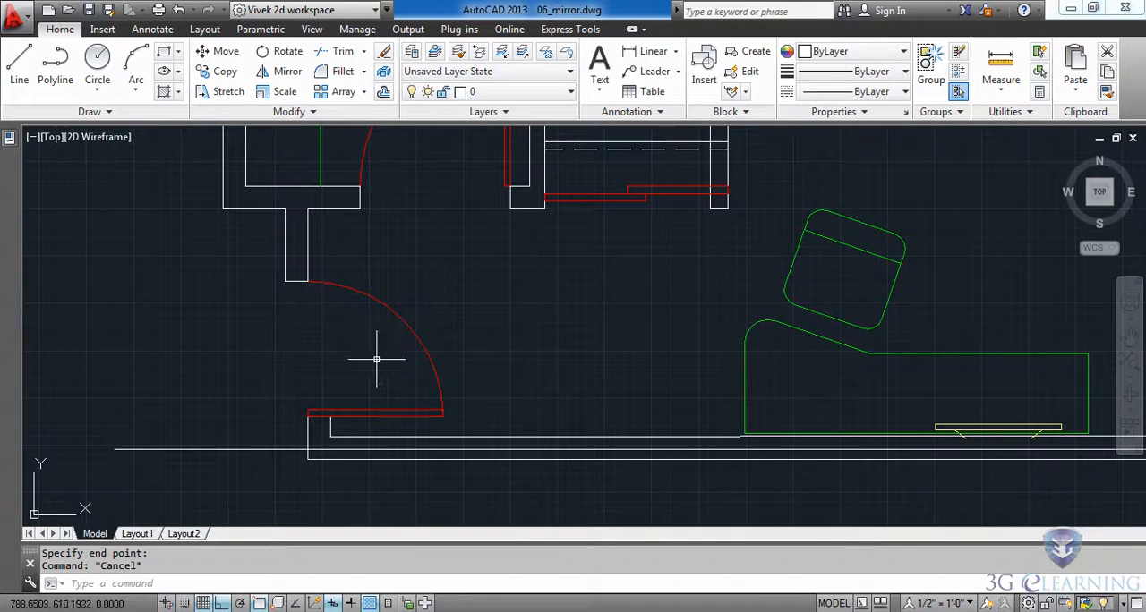
click(339, 56)
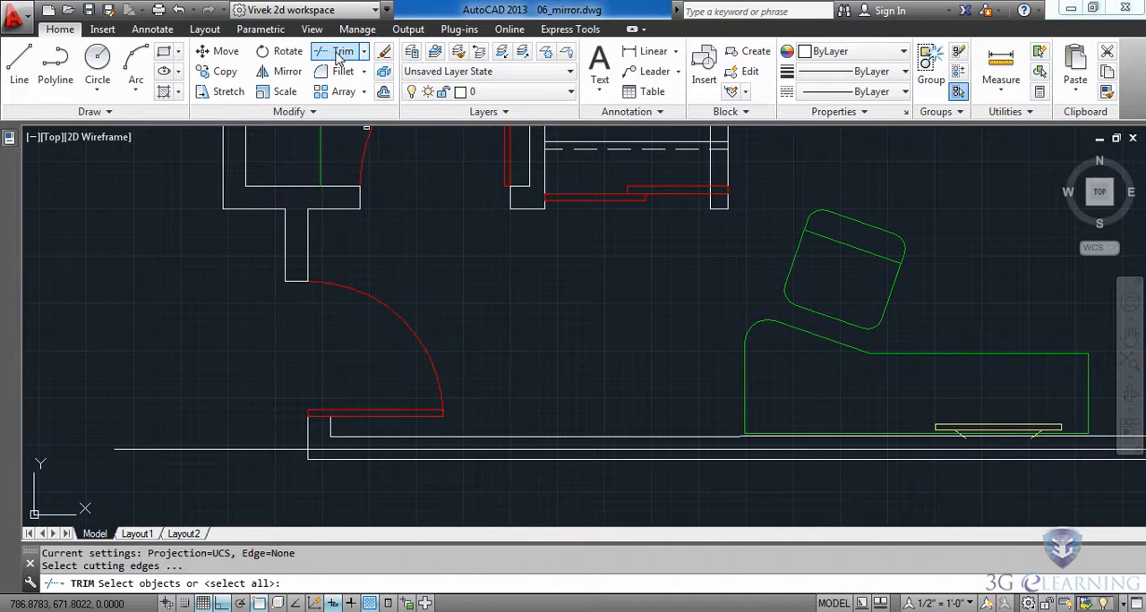
scroll(226, 306, down, 2)
click(250, 394)
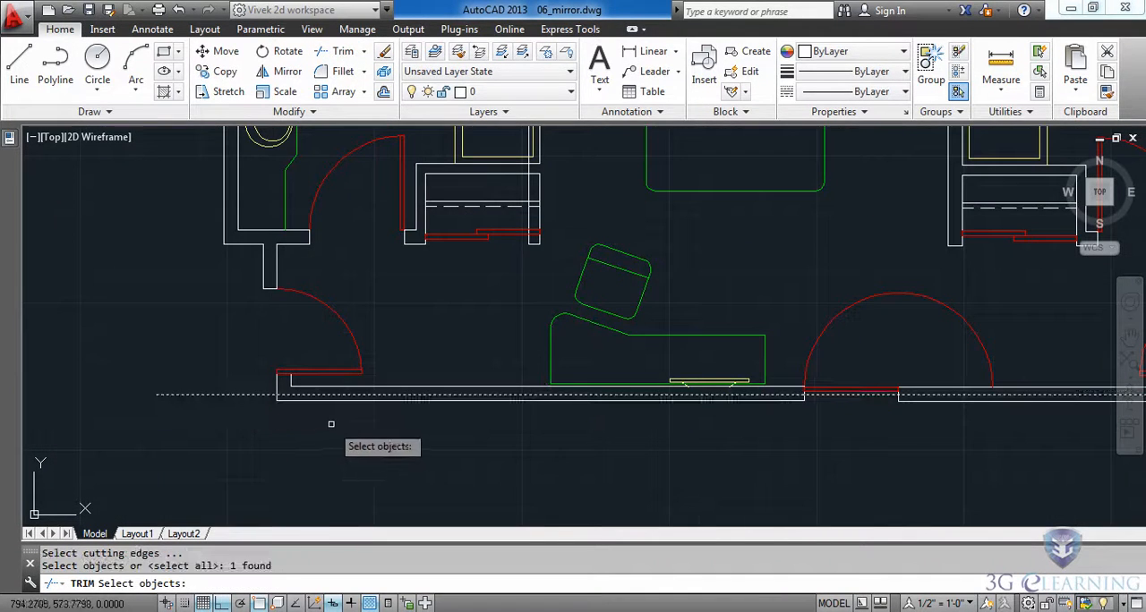
key(Return)
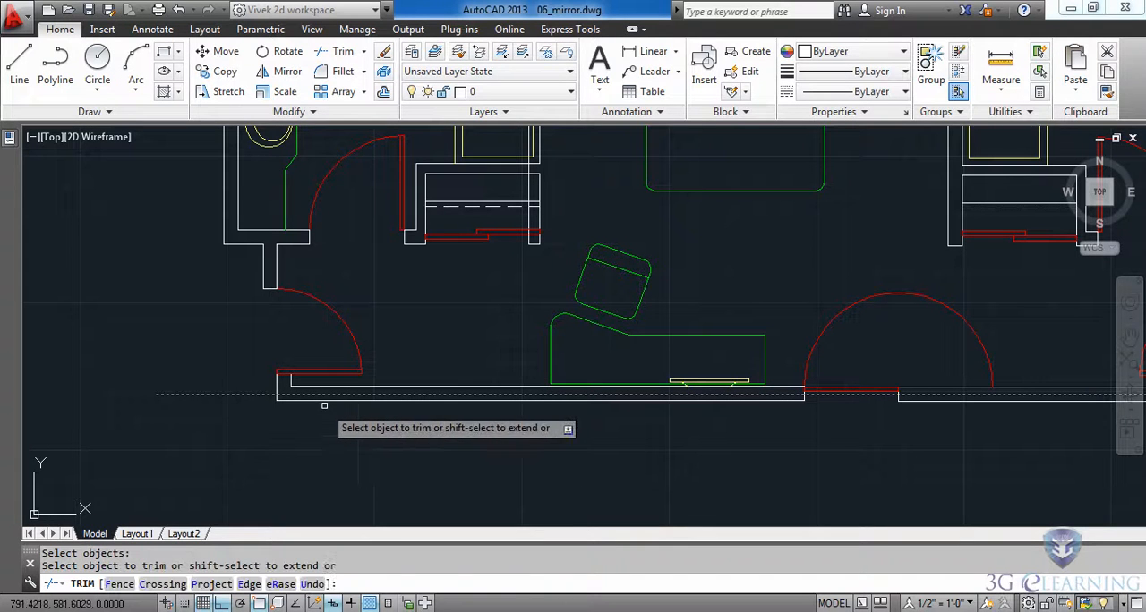
click(311, 402)
middle_drag(703, 456, 253, 439)
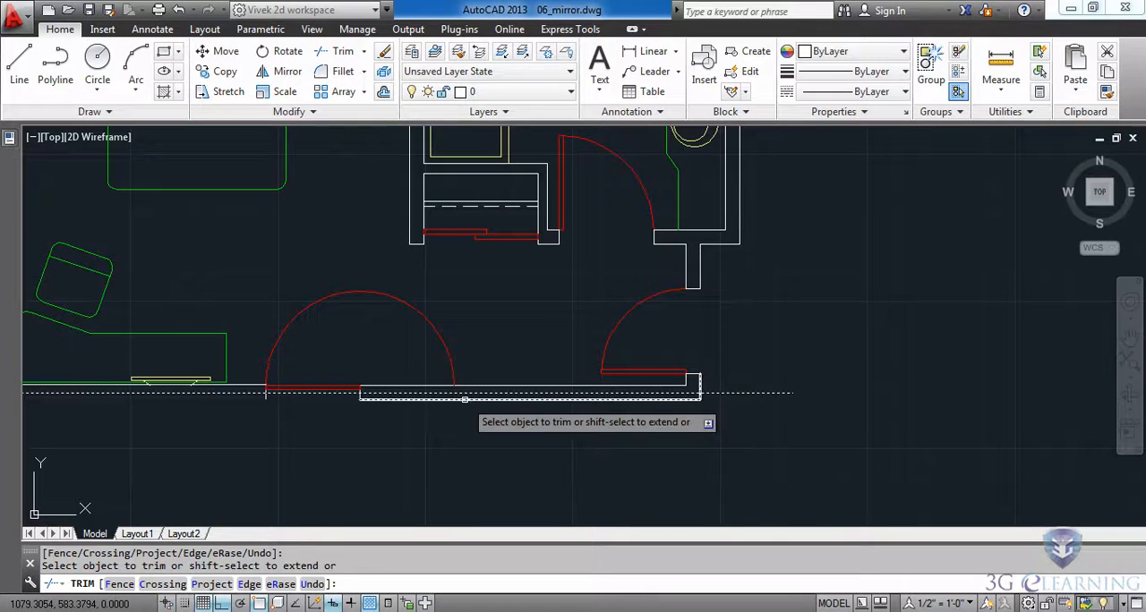
click(457, 398)
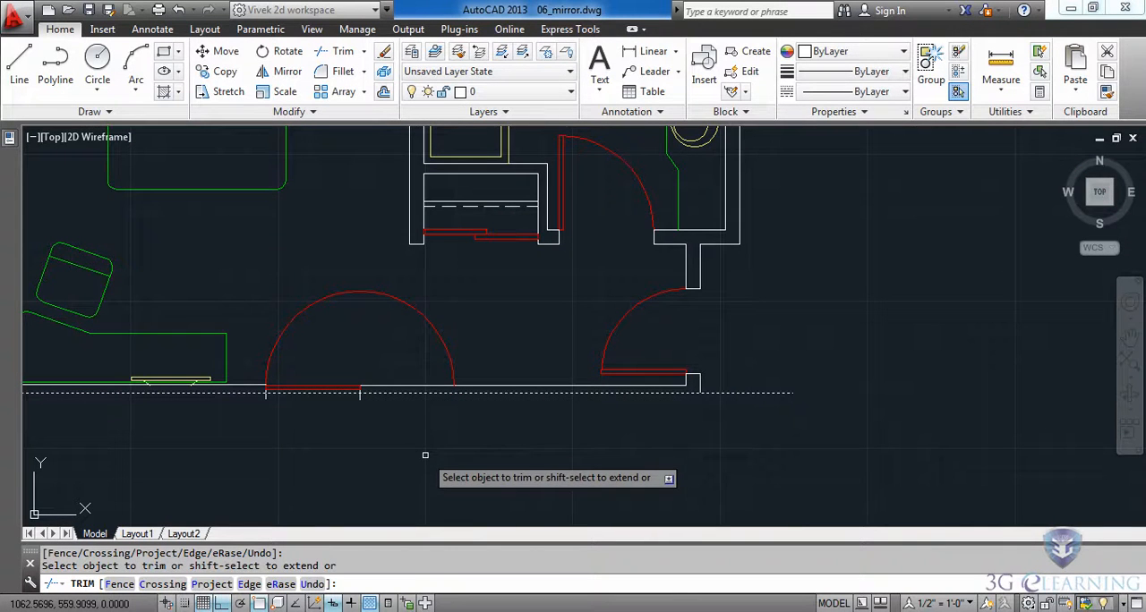
key(Escape)
Step: Mirror the entire floor plan downward about the horizontal reference line, using the line's endpoints and keeping the source objects
scroll(412, 455, down, 4)
middle_drag(409, 456, 519, 348)
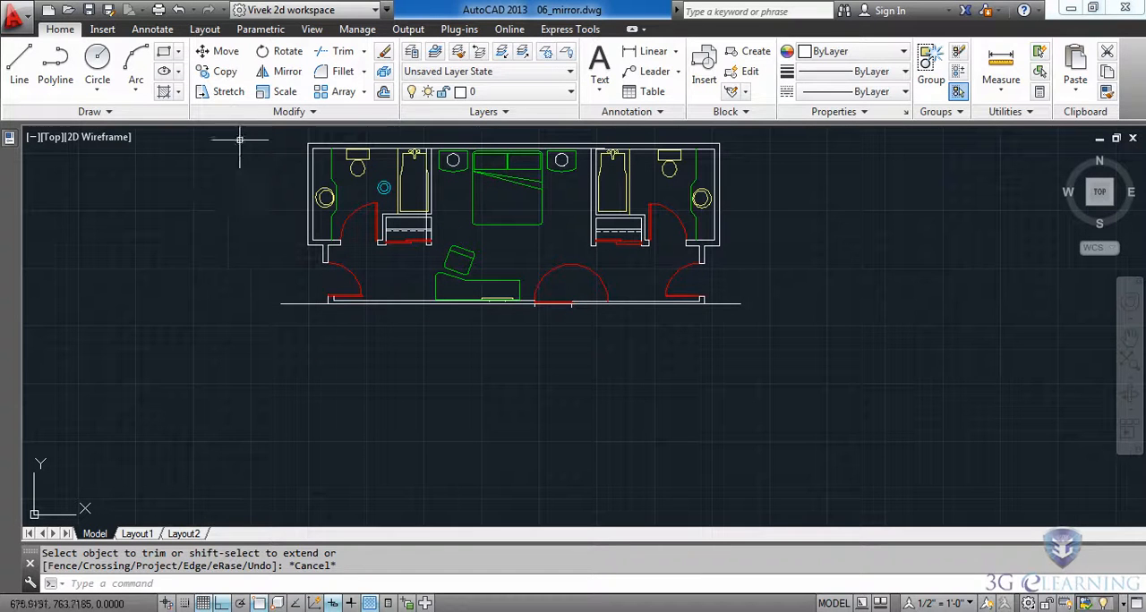
click(792, 338)
key(Return)
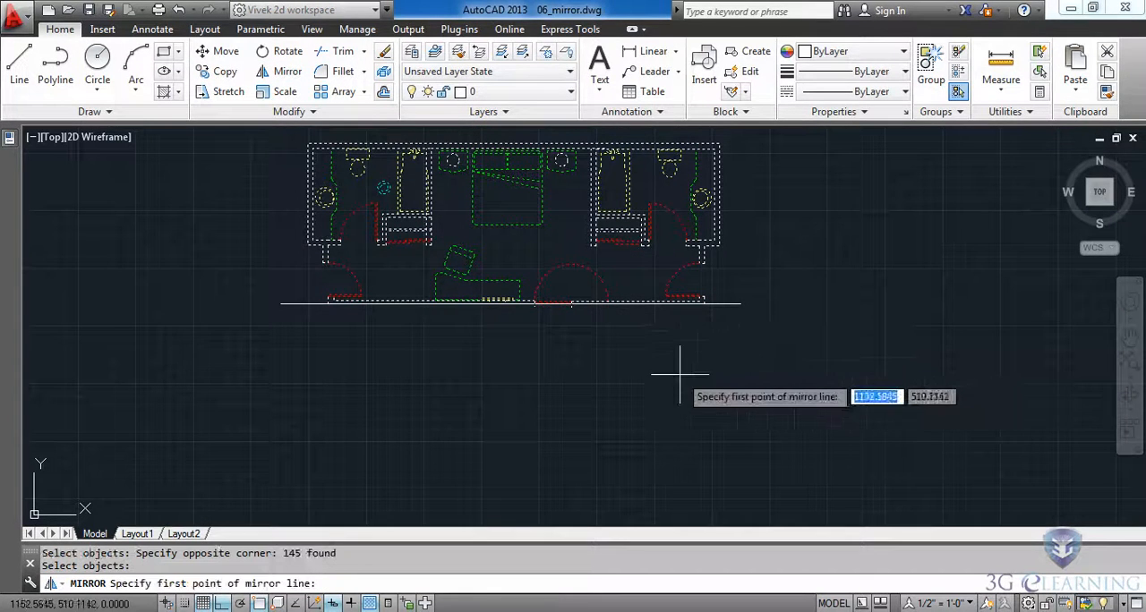
click(740, 305)
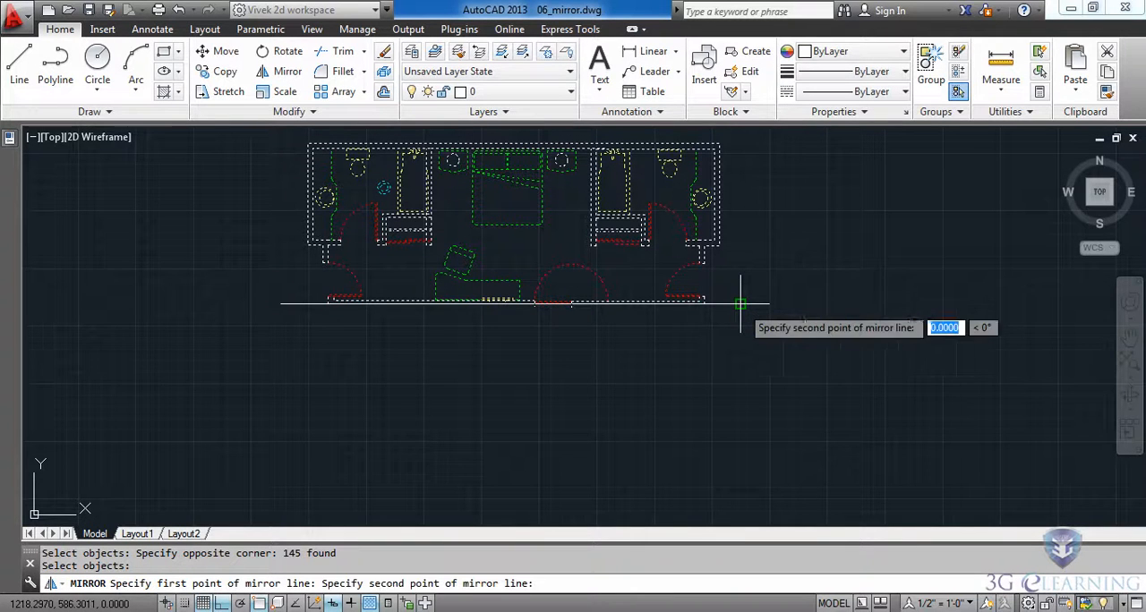
click(281, 305)
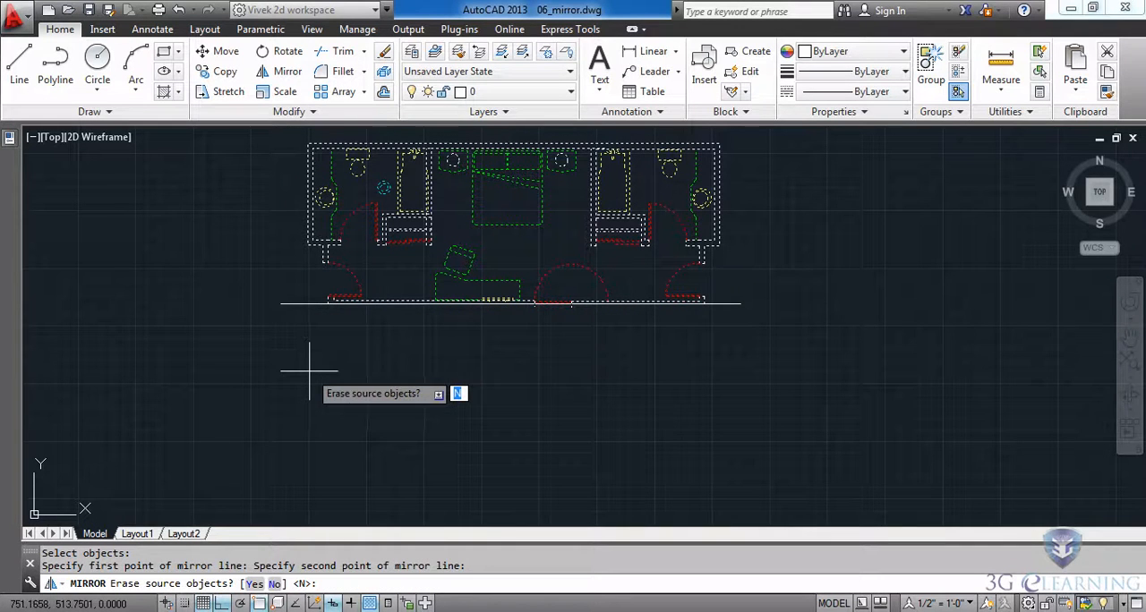
key(Return)
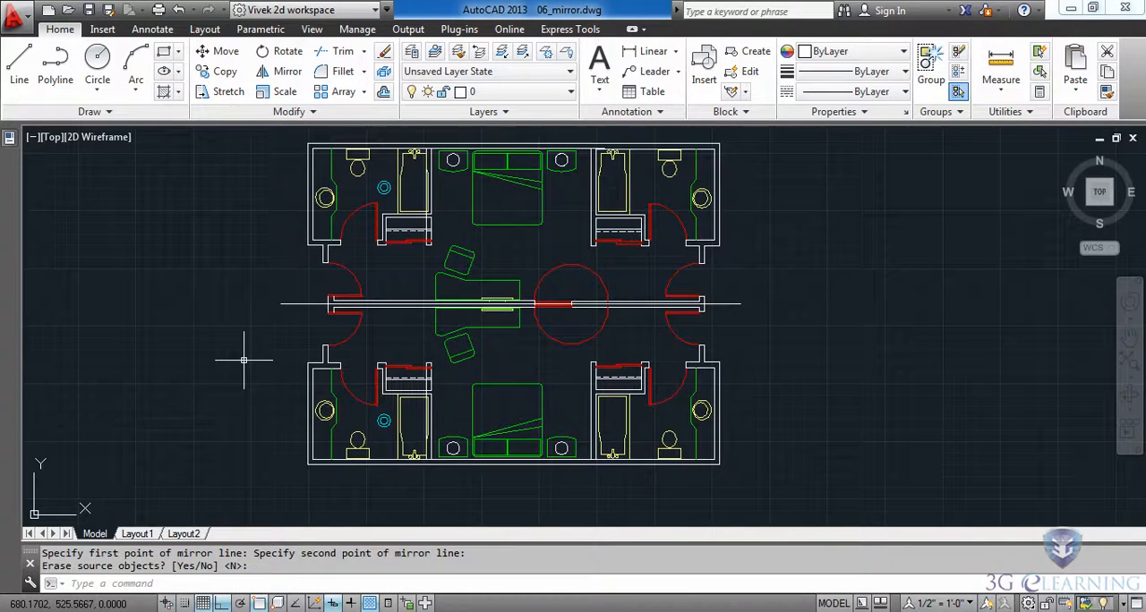
Step: Delete the horizontal reference line running through the shared middle wall of the mirrored floor plan
middle_drag(836, 309, 836, 318)
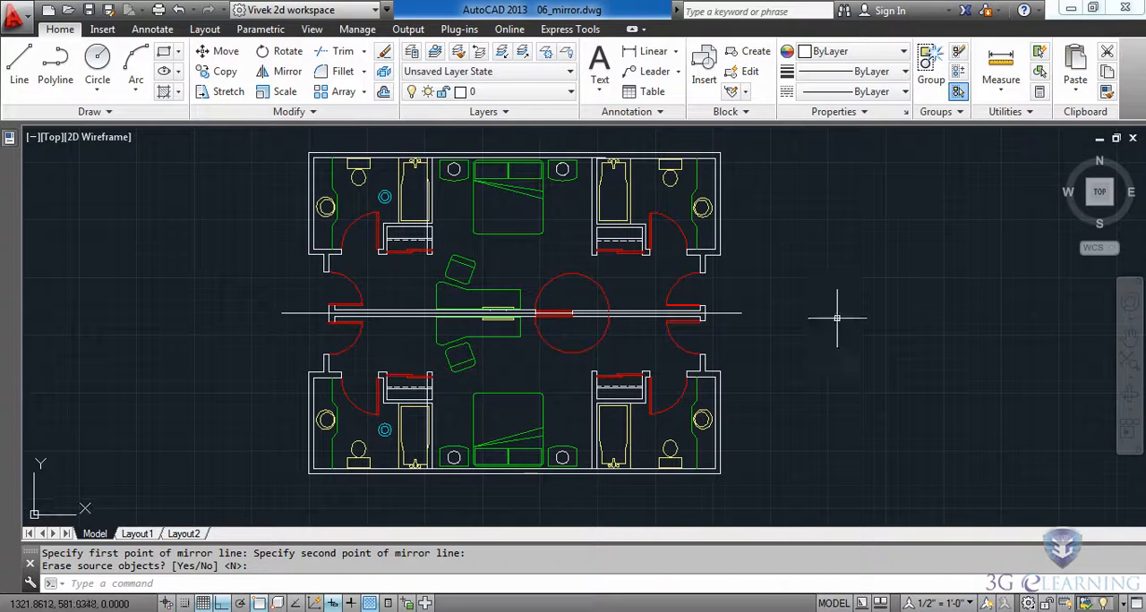
click(758, 299)
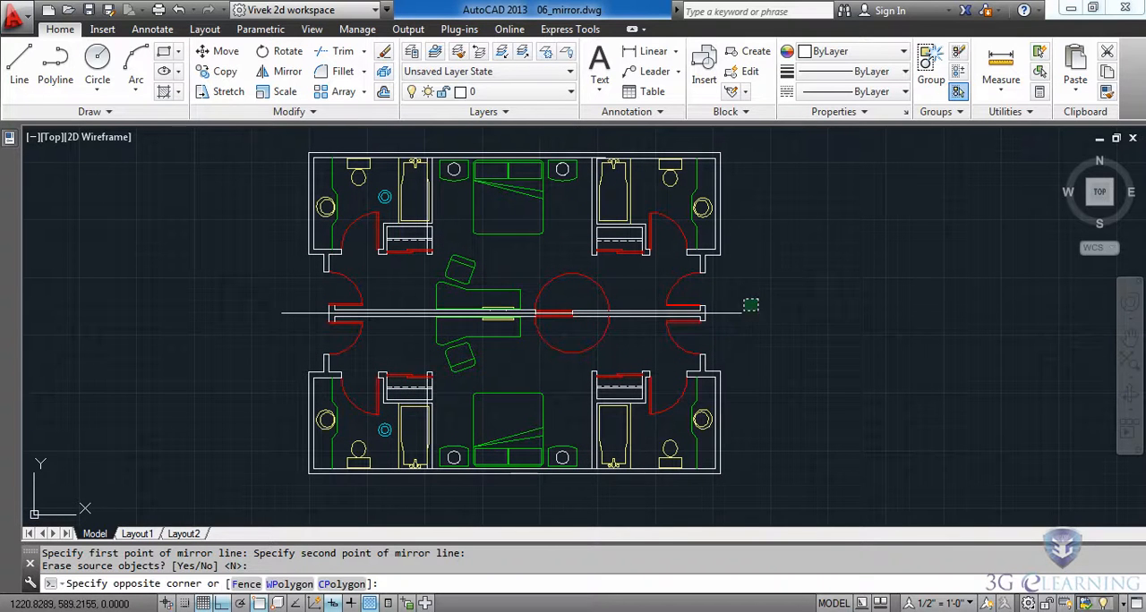
click(728, 325)
key(Delete)
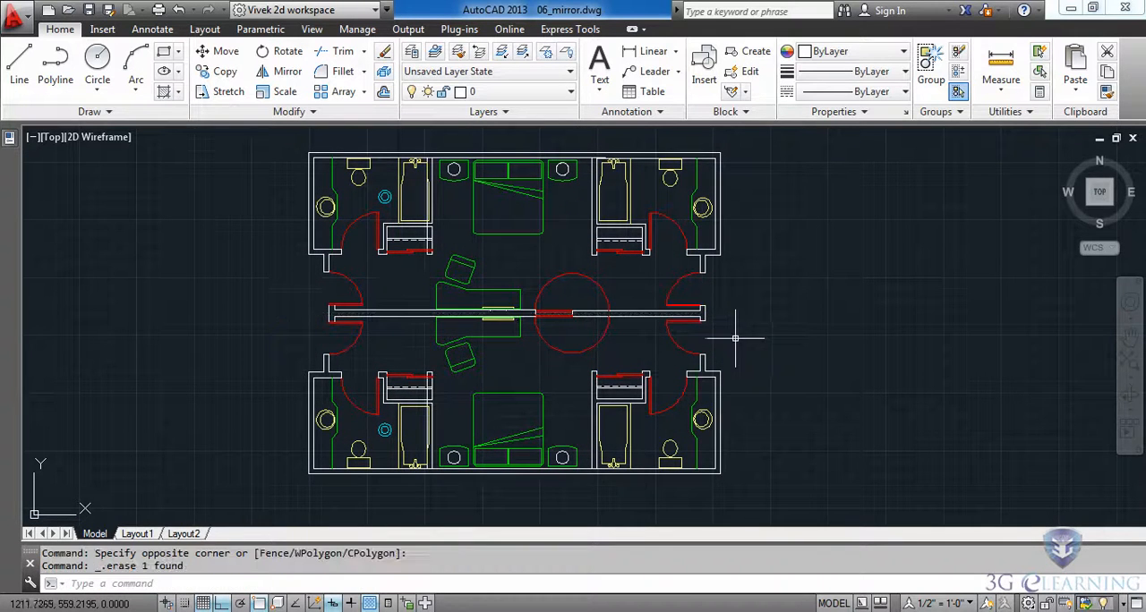